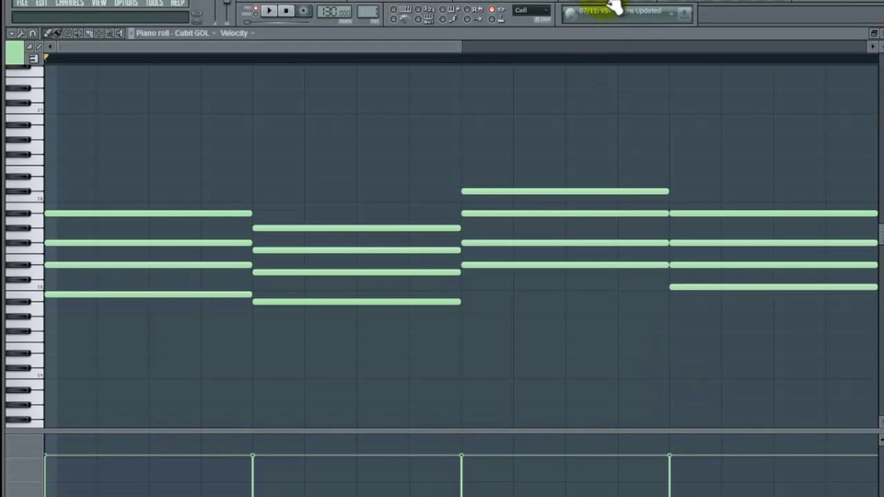
# - Show the Pattern 1 channel rack over the chord-filled piano roll with F6
pyautogui.press('F6')
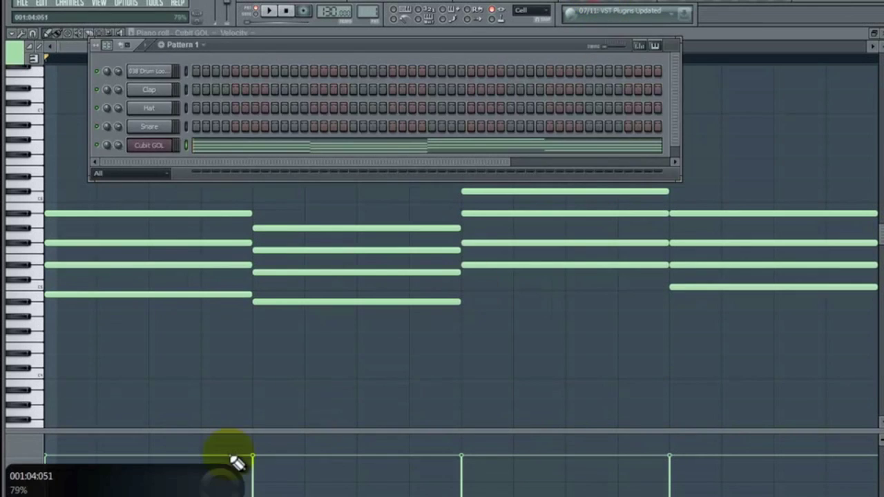
# - Enable the Cubit GOL channel arpeggiator in downward direction with repeat set to 2
pyautogui.click(157, 149)
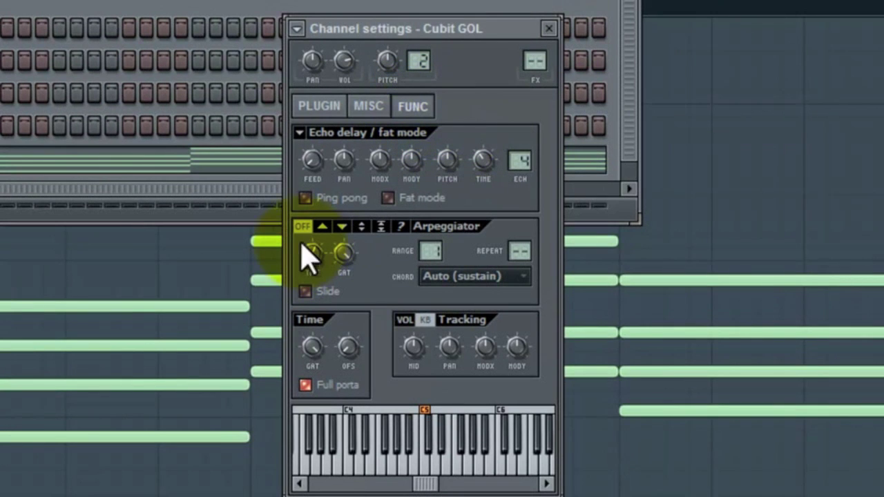
pyautogui.click(322, 227)
pyautogui.click(380, 227)
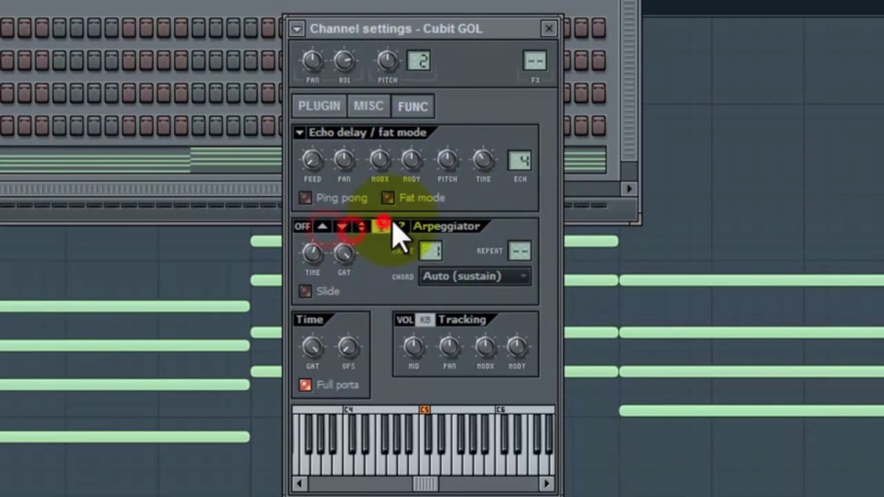
pyautogui.click(322, 227)
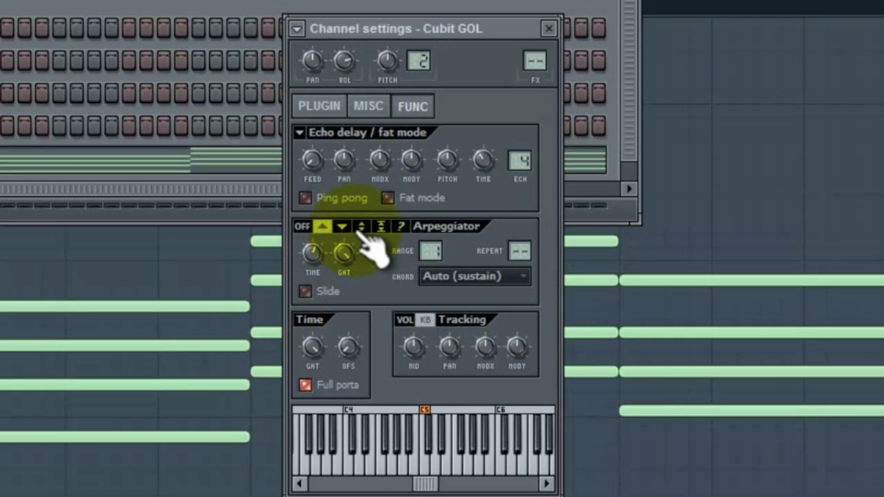
pyautogui.click(341, 227)
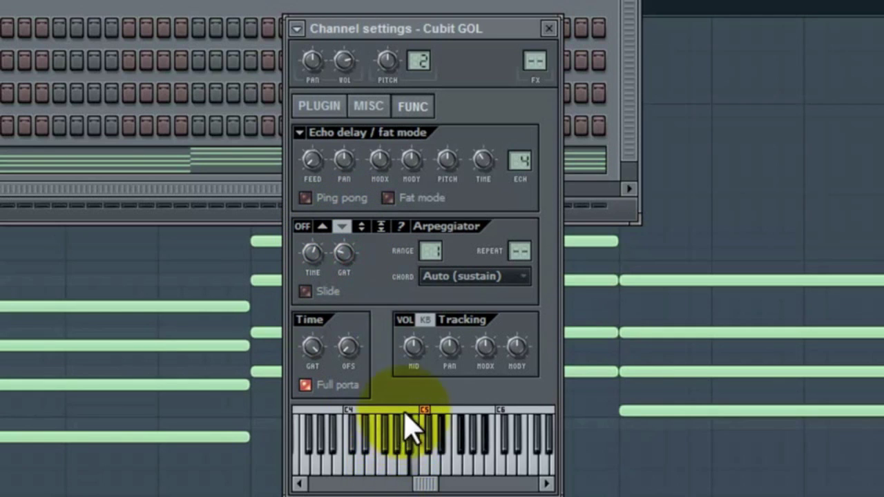
pyautogui.click(314, 252)
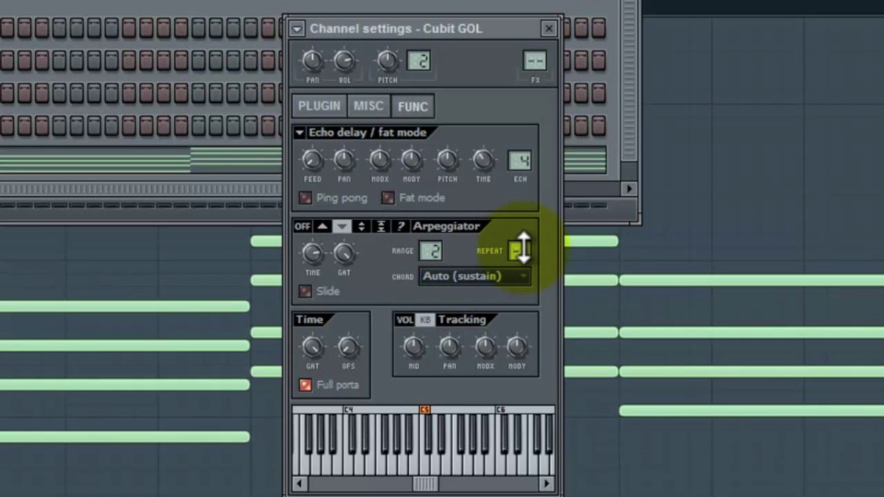
pyautogui.moveTo(523, 250); pyautogui.dragTo(538, 234)
pyautogui.click(512, 276)
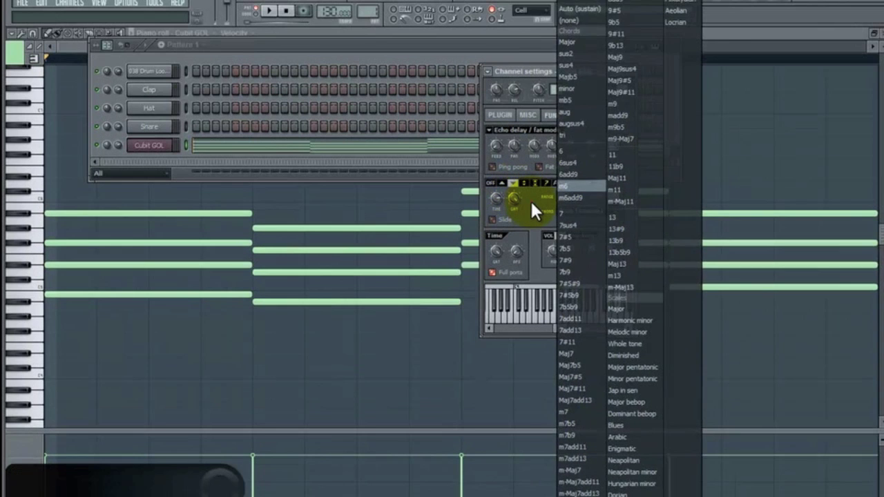
# - Turn the Cubit GOL channel arpeggiator off and close its channel settings
pyautogui.click(531, 201)
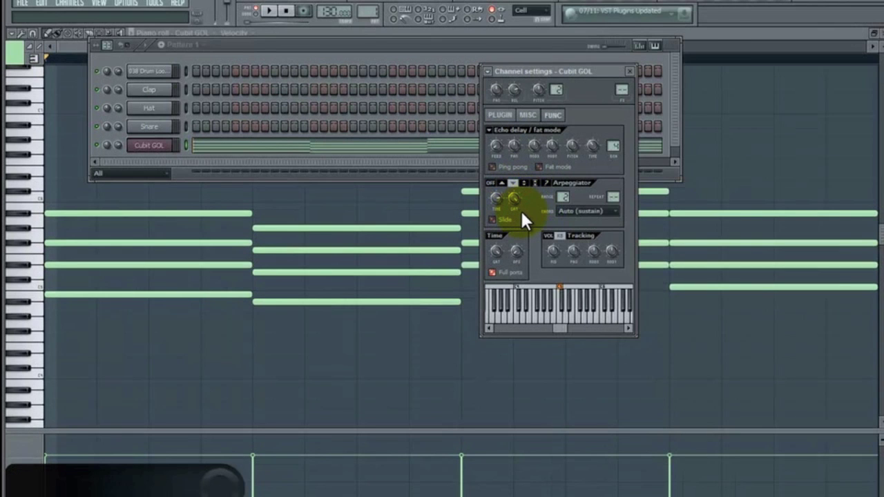
pyautogui.click(491, 183)
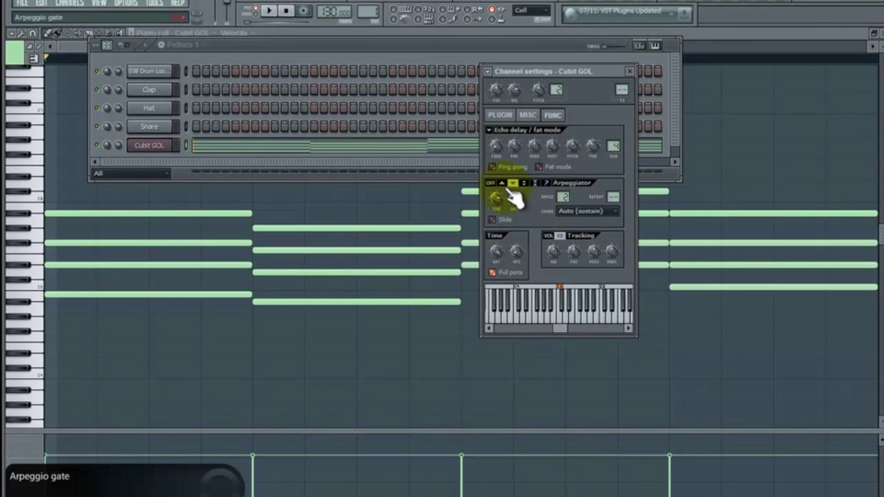
pyautogui.click(629, 71)
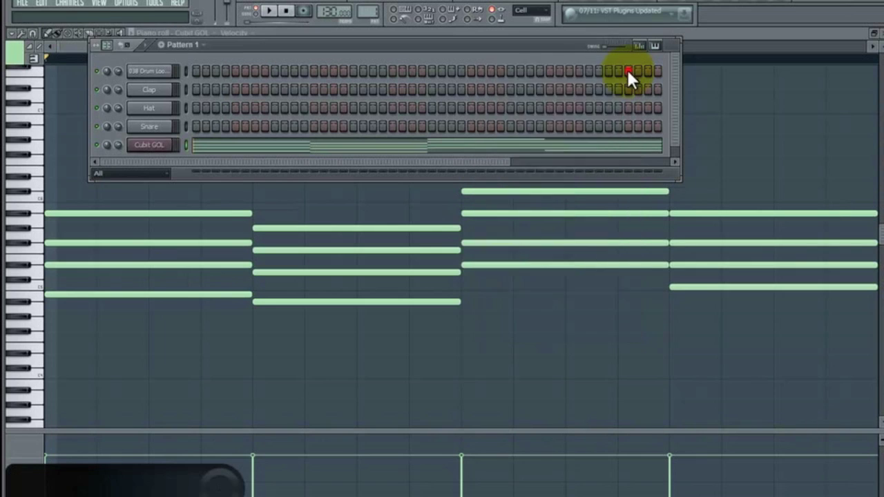
# - Hide the channel rack and arpeggiate the four chords via Tools > Arpeggiate
pyautogui.moveTo(541, 41); pyautogui.dragTo(551, 44)
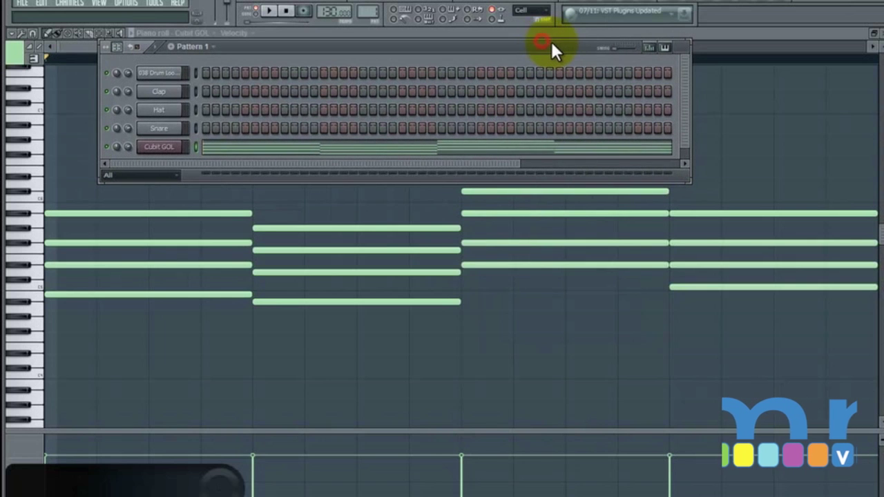
pyautogui.press('F6')
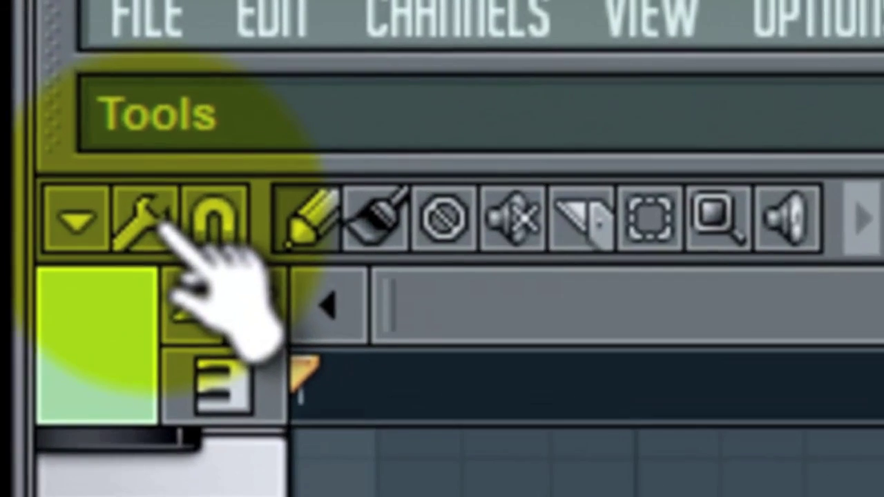
pyautogui.click(21, 33)
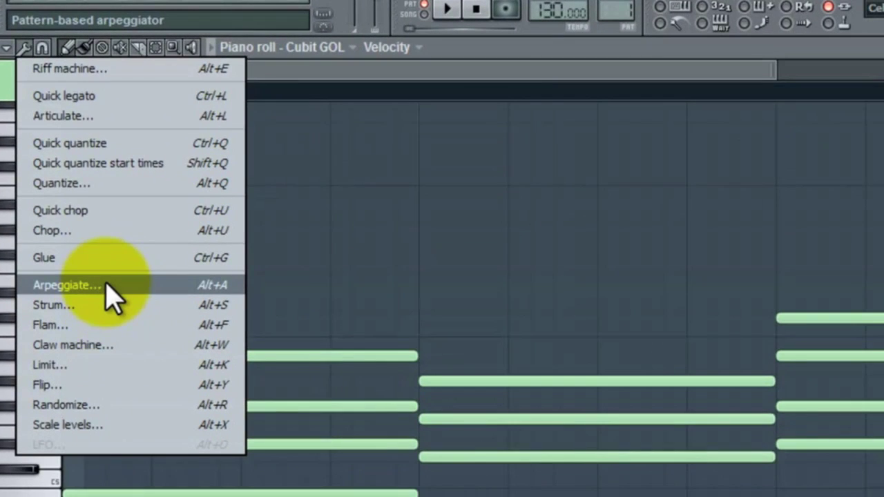
pyautogui.click(123, 295)
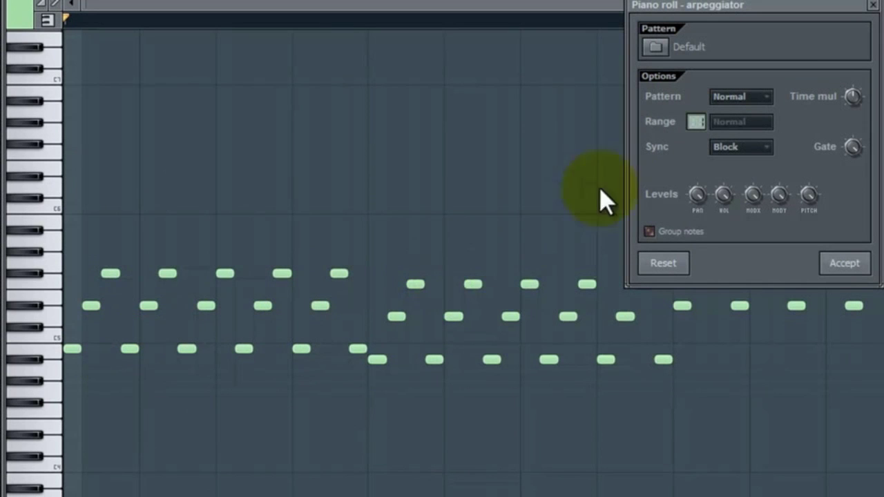
# - Play the arpeggiated chords, try the Flip pattern, then settle on Alternate
pyautogui.press('space')
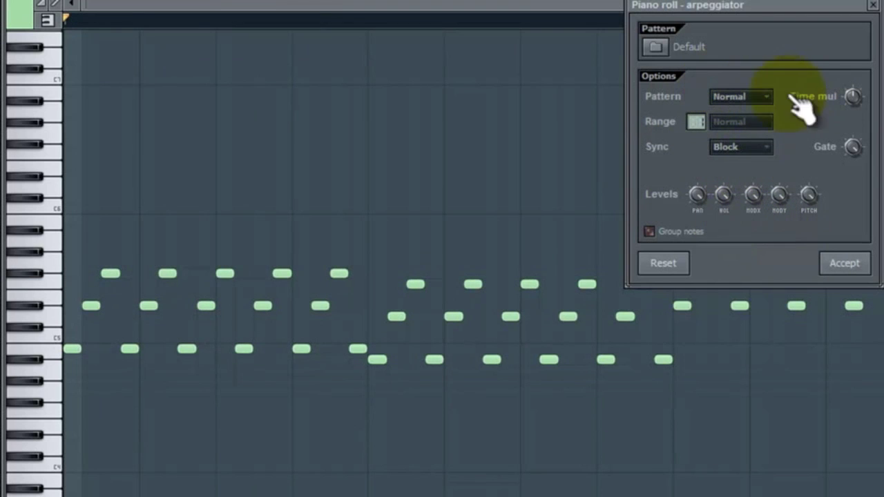
pyautogui.click(753, 96)
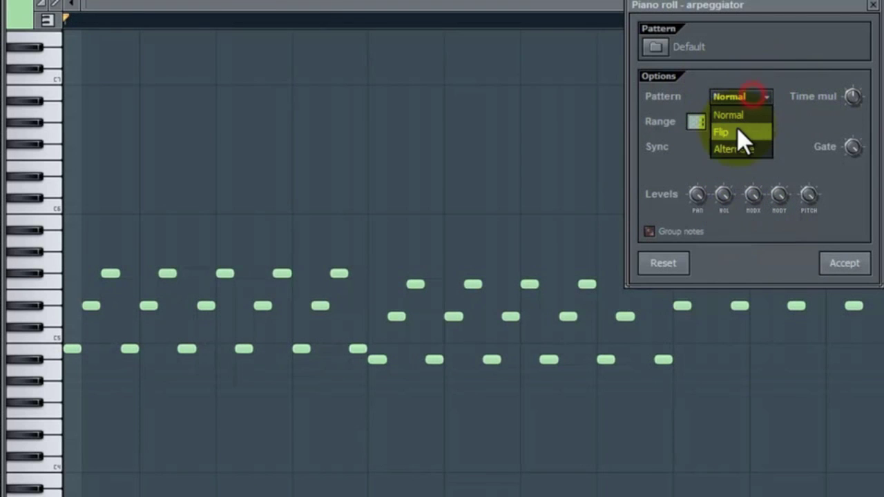
pyautogui.click(735, 130)
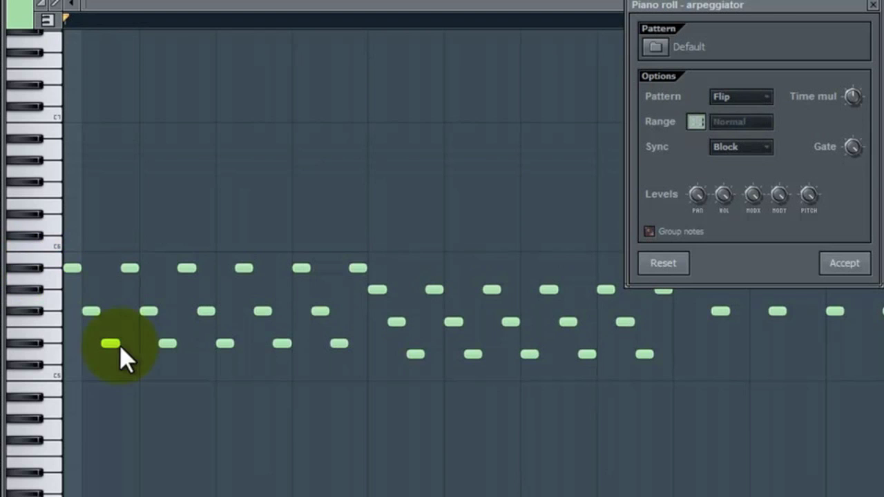
pyautogui.press('space')
pyautogui.press('space')
pyautogui.click(739, 98)
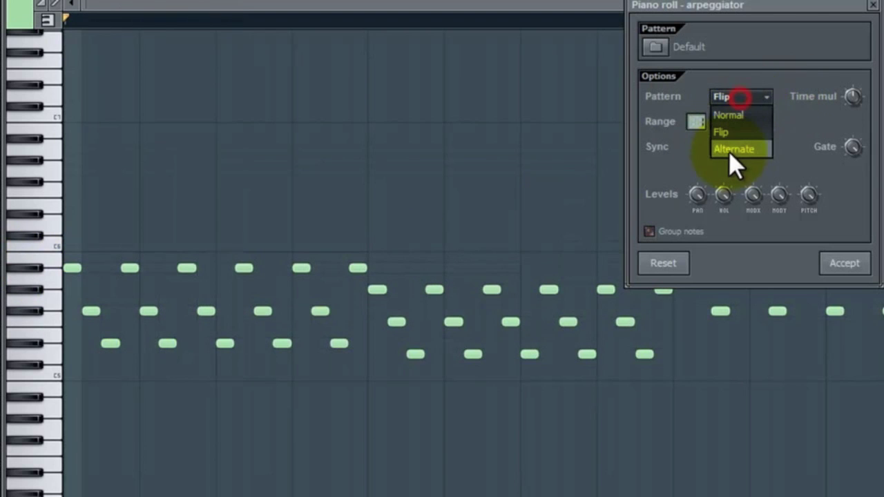
pyautogui.click(735, 149)
pyautogui.scroll(-1, 460, 247)
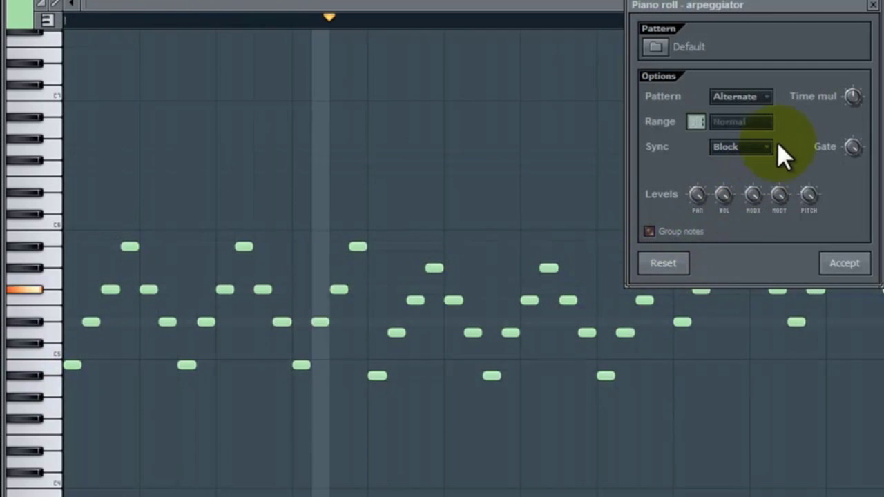
# - Experiment with the arpeggio's note spacing and gate length
pyautogui.moveTo(851, 97); pyautogui.dragTo(868, 81)
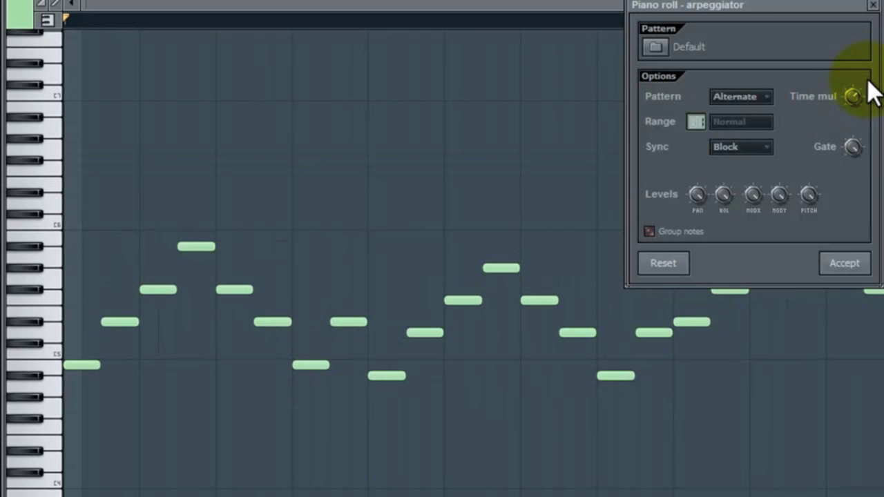
pyautogui.moveTo(868, 81)
pyautogui.mouseDown()
pyautogui.moveTo(856, 86)
pyautogui.moveTo(857, 131)
pyautogui.moveTo(862, 89)
pyautogui.mouseUp()
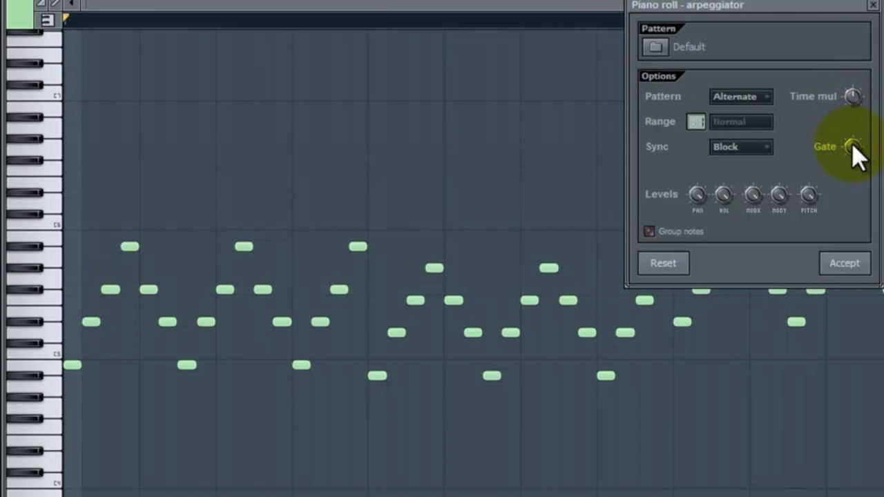
pyautogui.moveTo(856, 155); pyautogui.dragTo(850, 228)
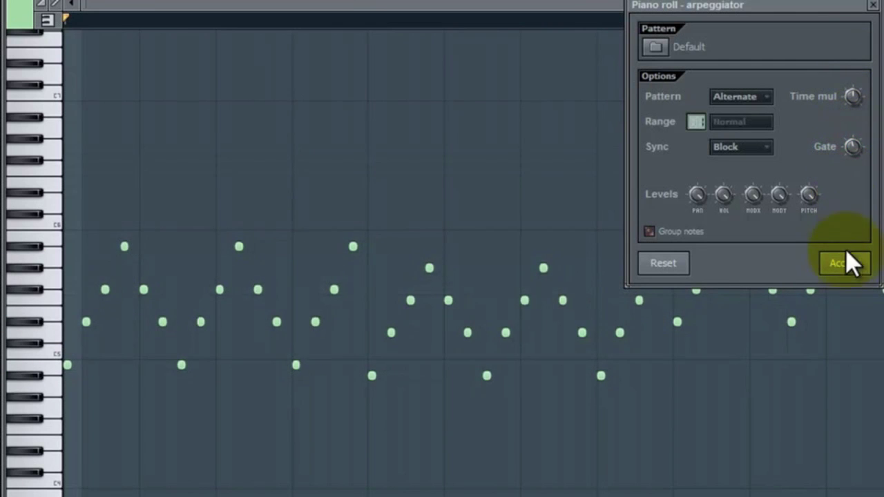
pyautogui.moveTo(854, 147); pyautogui.dragTo(852, 391)
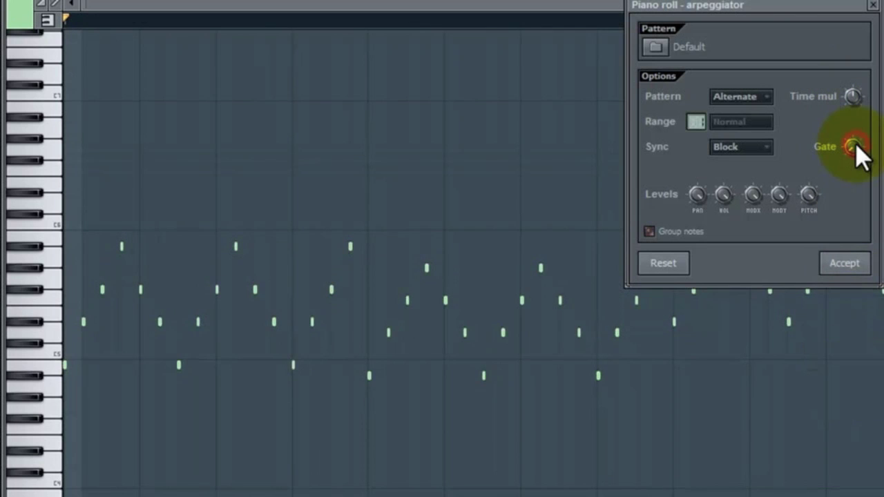
pyautogui.moveTo(853, 147); pyautogui.dragTo(854, 110)
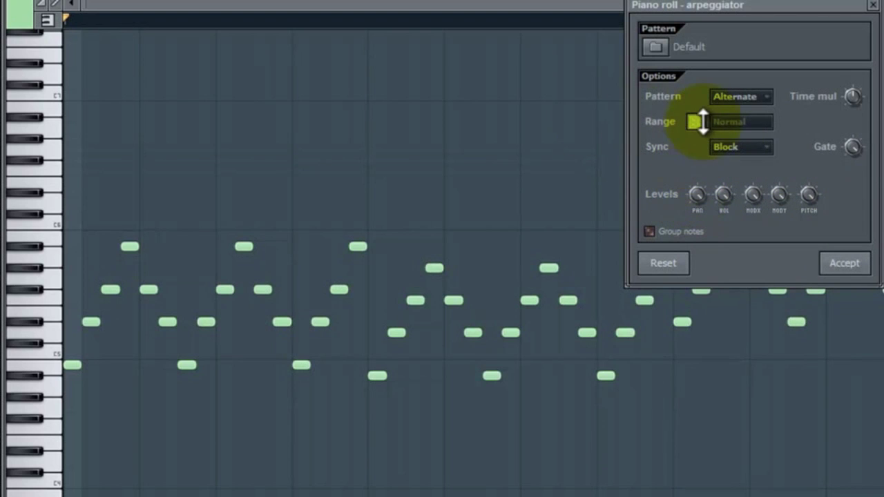
# - Widen the range and set pattern to Normal, then reset and close without applying
pyautogui.moveTo(696, 121); pyautogui.dragTo(695, 110)
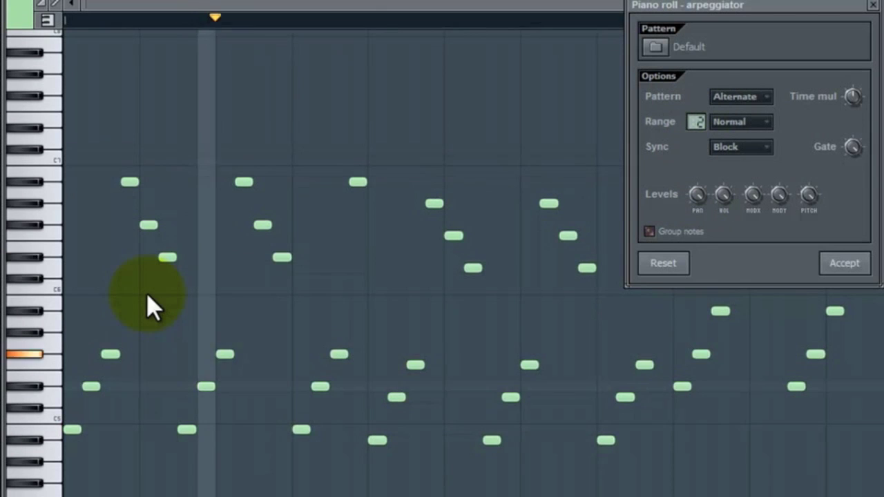
pyautogui.moveTo(696, 123); pyautogui.dragTo(698, 115)
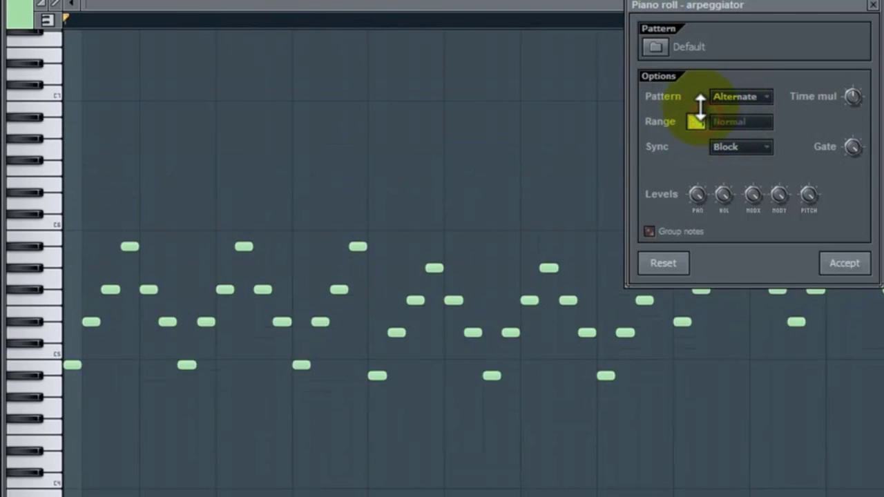
pyautogui.click(722, 100)
pyautogui.click(732, 111)
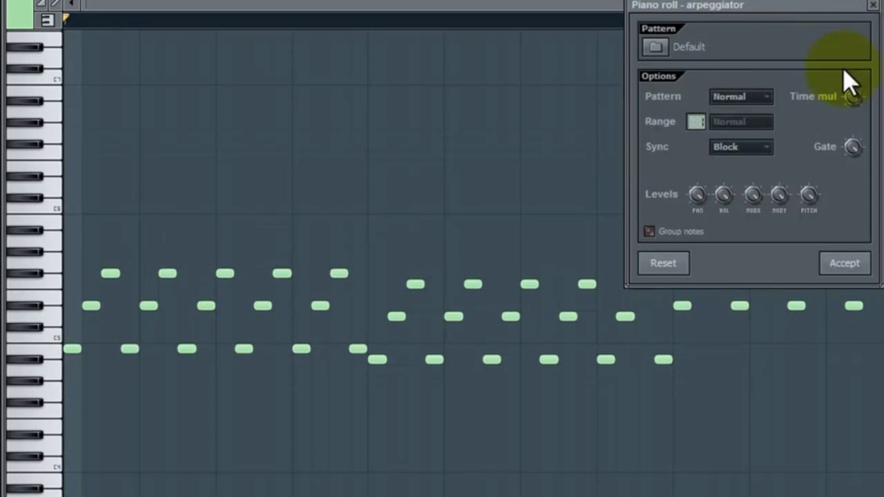
pyautogui.click(664, 266)
pyautogui.click(874, 4)
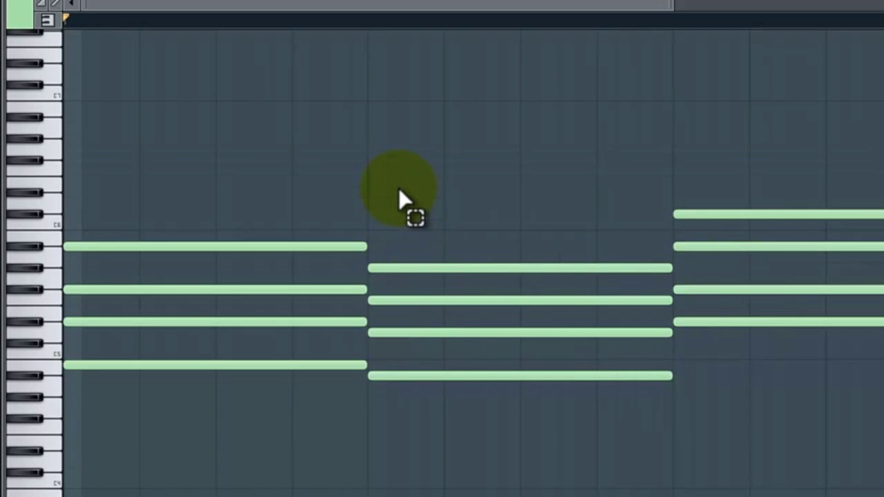
# - Marquee-select the four notes of the first chord
pyautogui.moveTo(290, 170); pyautogui.dragTo(285, 403)
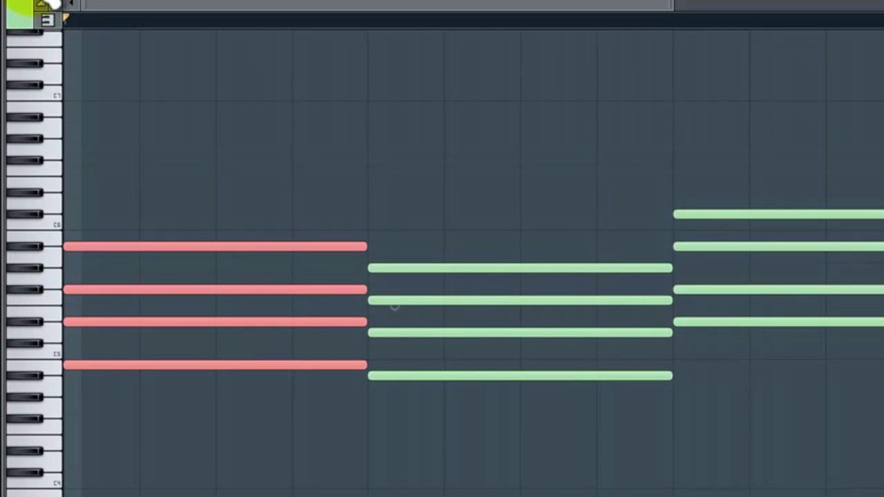
# - Arpeggiate the first chord with the Normal pattern and the second with Flip
pyautogui.hotkey('alt', 'a')
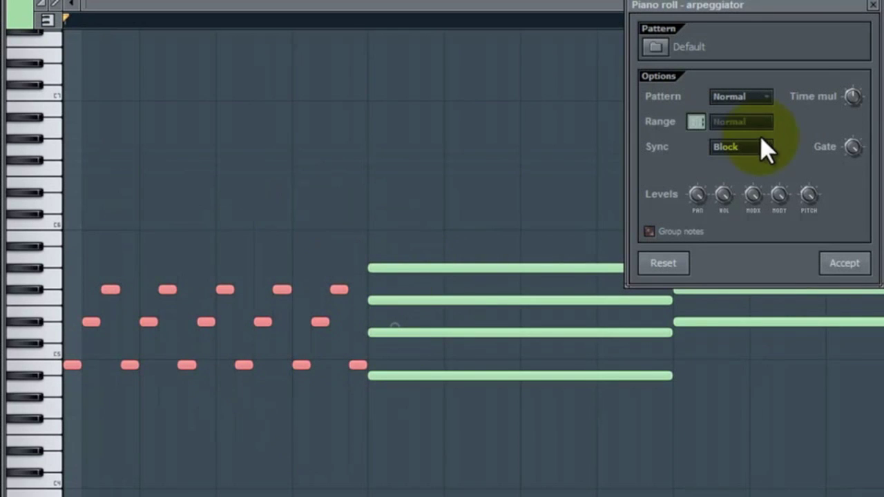
pyautogui.click(843, 264)
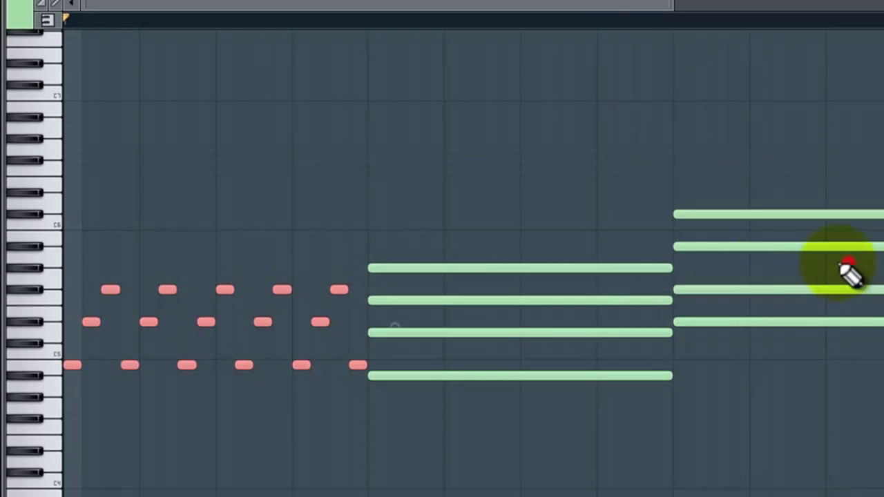
pyautogui.moveTo(500, 186); pyautogui.dragTo(567, 484)
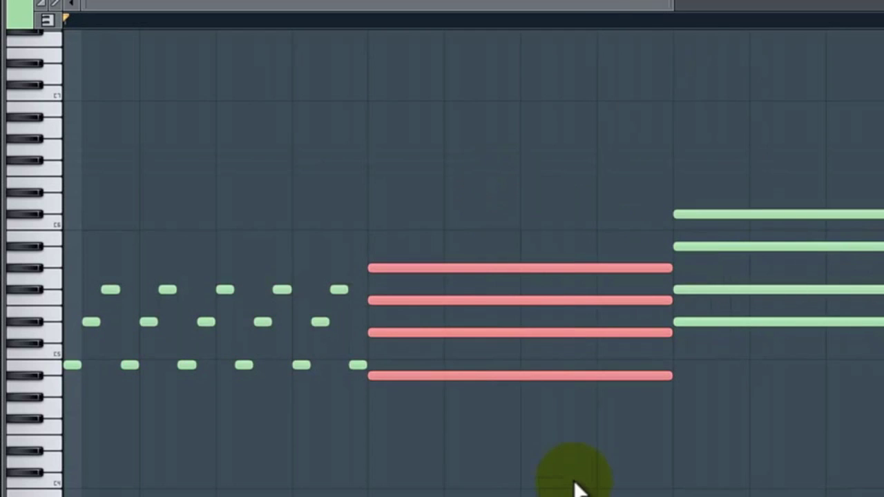
pyautogui.hotkey('alt', 'a')
pyautogui.click(730, 97)
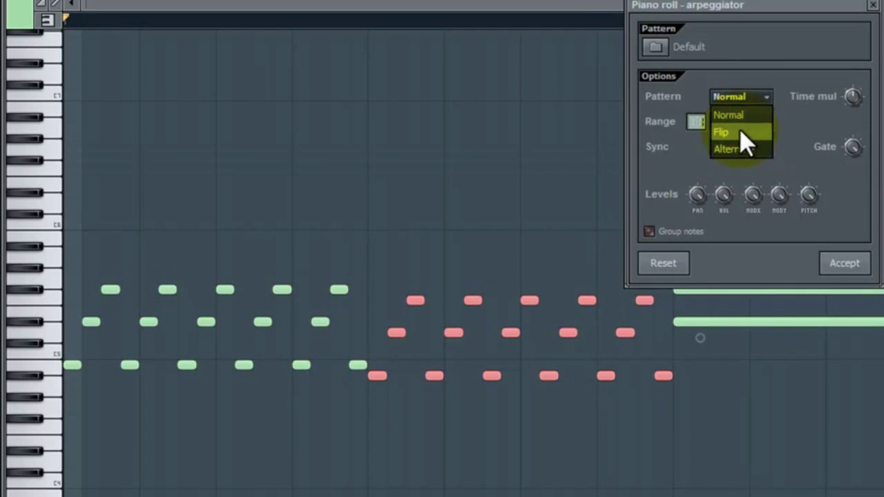
pyautogui.click(739, 132)
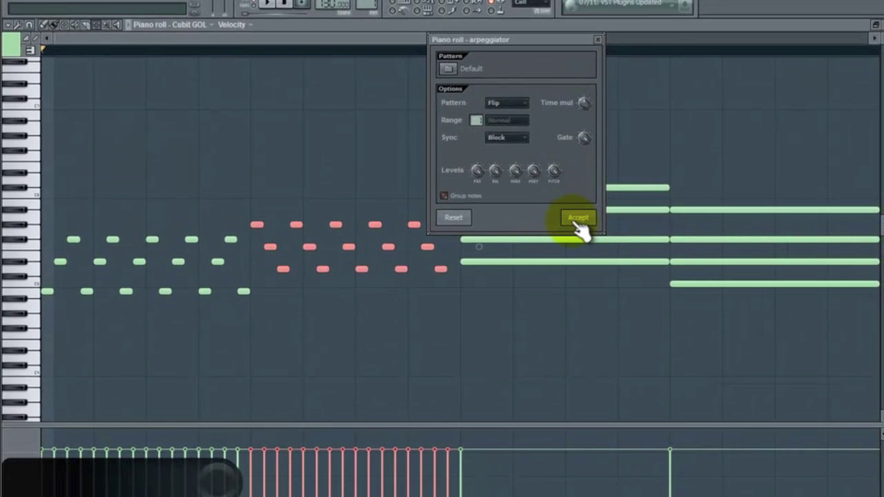
pyautogui.click(577, 221)
# - Arpeggiate the third chord with the Alternate pattern at time multiplier 0.5
pyautogui.moveTo(530, 163); pyautogui.dragTo(561, 328)
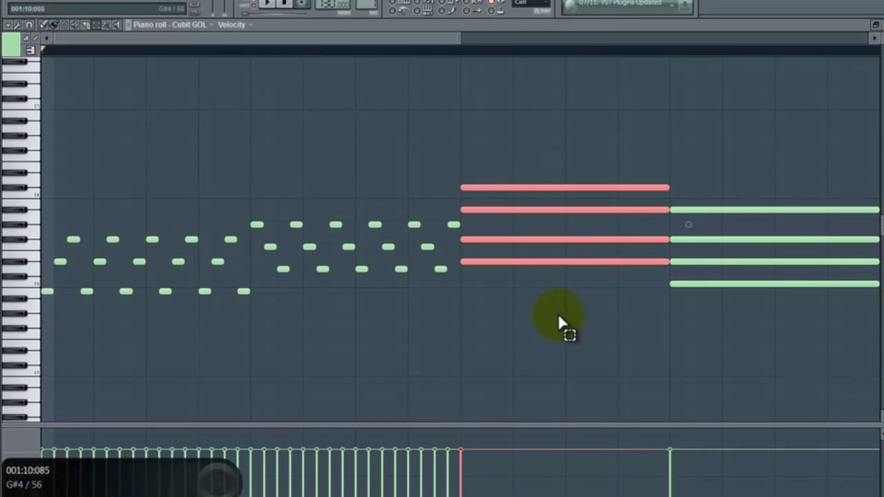
pyautogui.hotkey('alt', 'a')
pyautogui.click(507, 102)
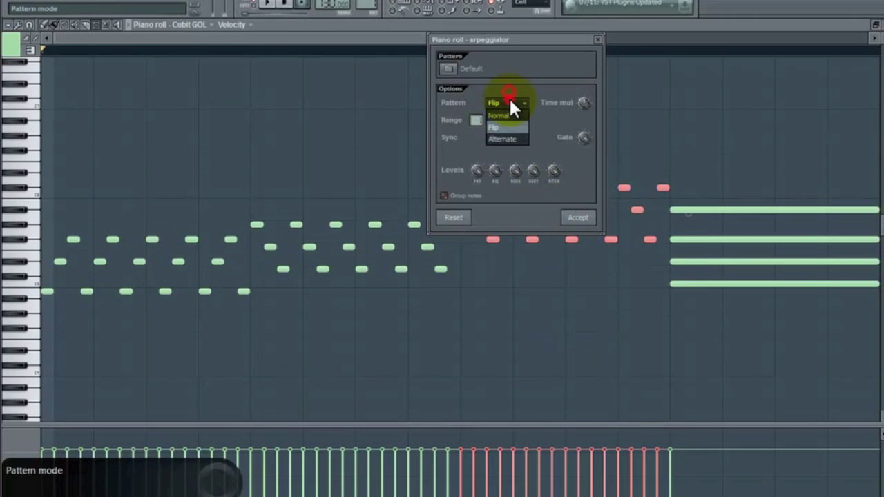
pyautogui.click(515, 134)
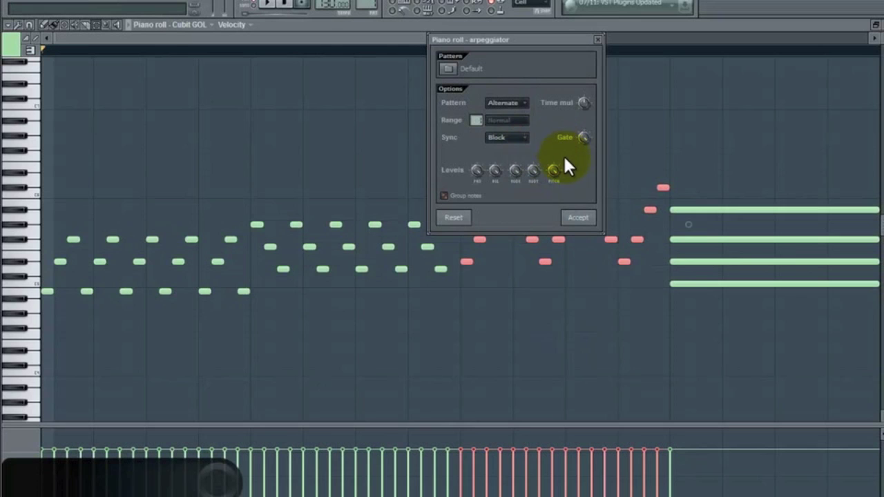
pyautogui.moveTo(587, 107)
pyautogui.mouseDown()
pyautogui.moveTo(589, 86)
pyautogui.moveTo(589, 102)
pyautogui.mouseUp()
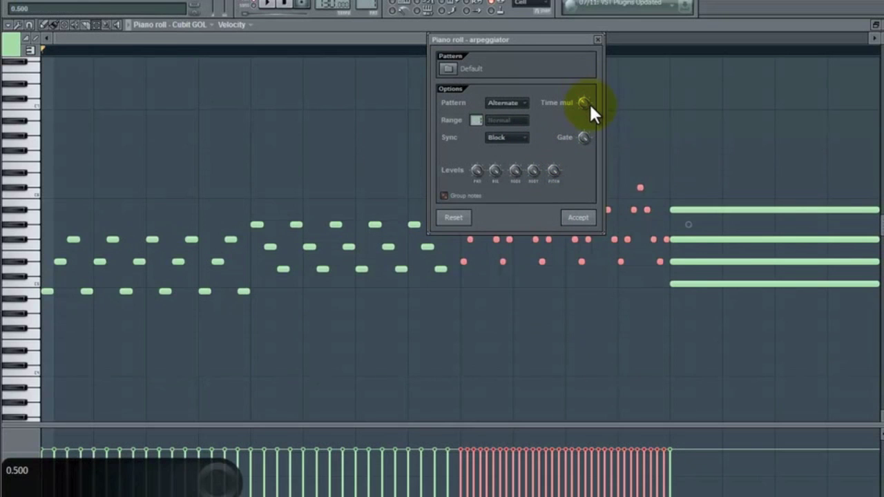
pyautogui.click(567, 216)
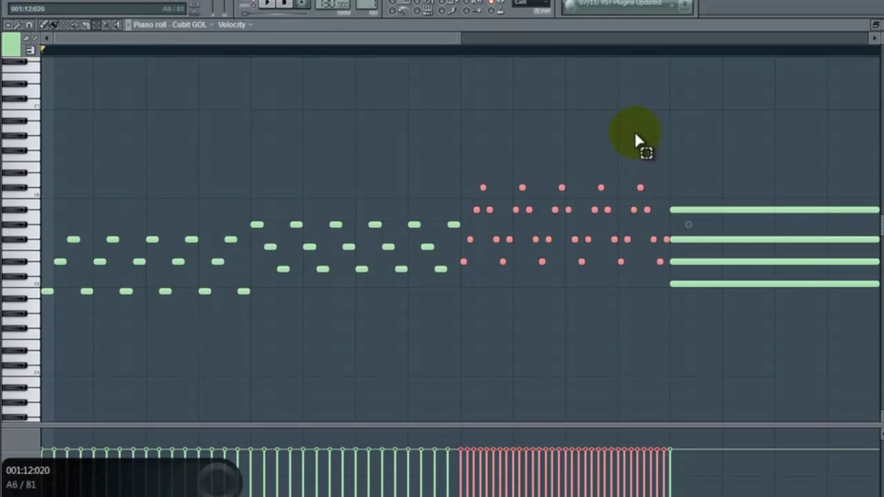
# - Play the pattern, undo the arpeggios back to sustained chords, and reopen the arpeggiator with Alt+A
pyautogui.press('space')
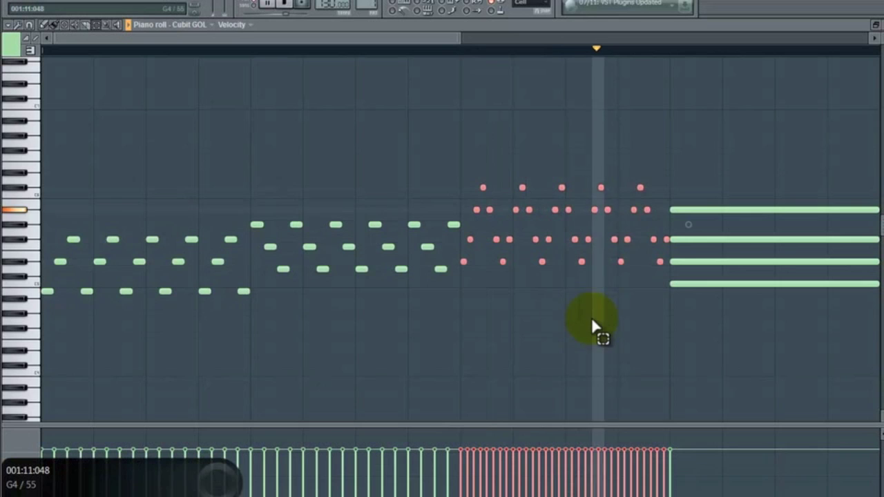
pyautogui.press('space')
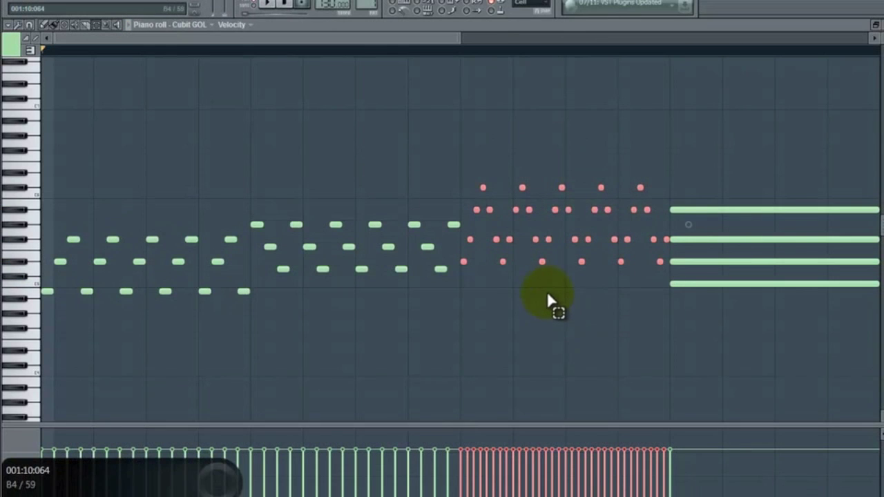
pyautogui.hotkey('ctrl', 'z')
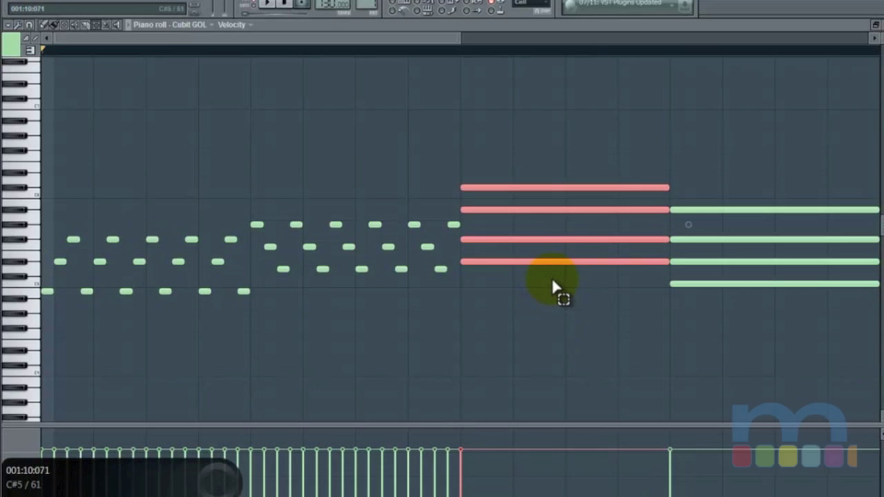
pyautogui.hotkey('ctrl', 'alt', 'z')
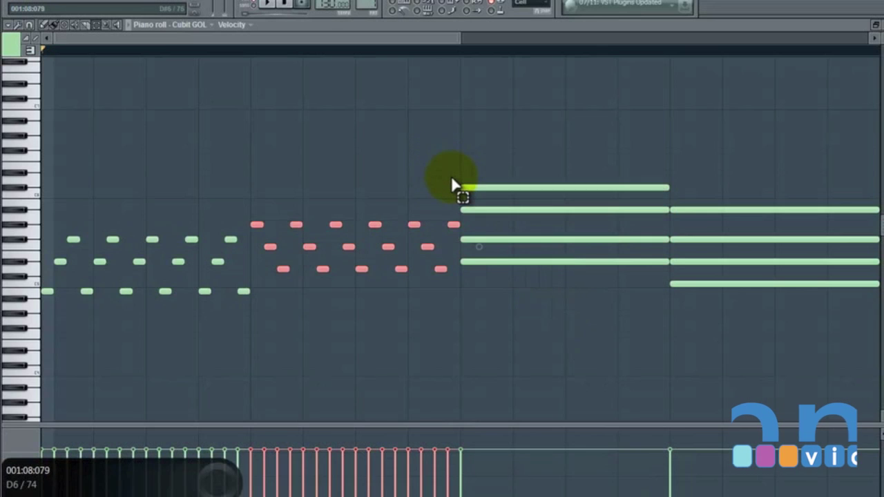
pyautogui.hotkey('ctrl', 'alt', 'z')
pyautogui.hotkey('ctrl', 'alt', 'z')
pyautogui.hotkey('ctrl', 'alt', 'z')
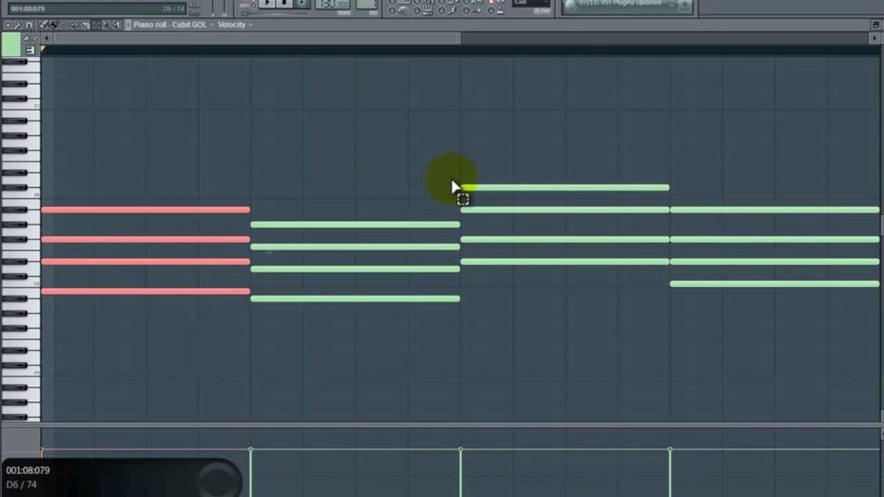
pyautogui.hotkey('ctrl', 'alt', 'z')
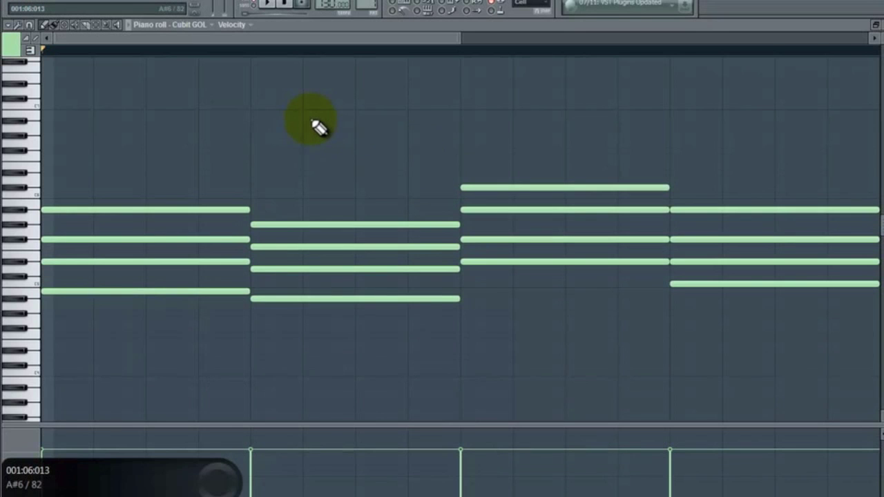
pyautogui.hotkey('alt', 'a')
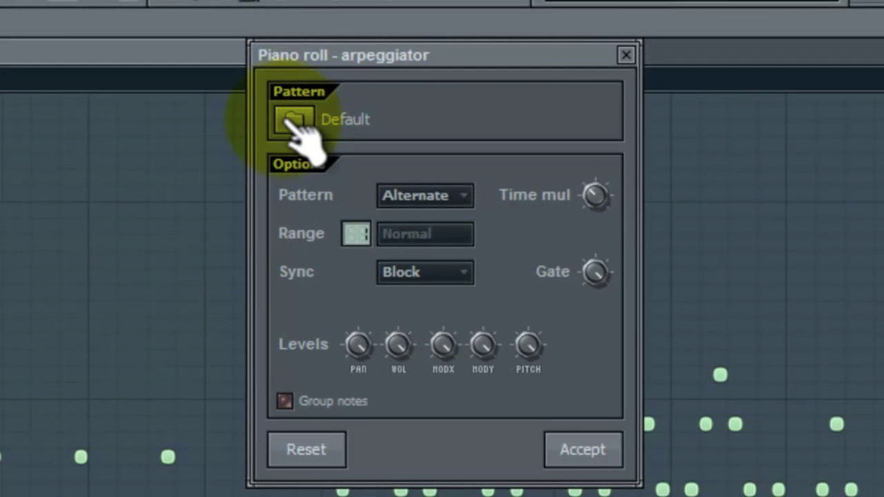
# - Load the Trance 2 preset from the Riff machine folder as the arpeggio pattern
pyautogui.click(292, 123)
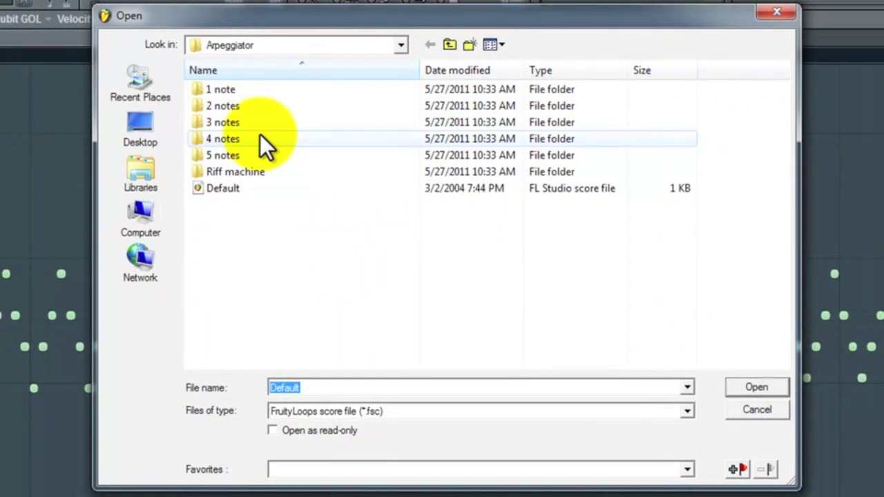
pyautogui.doubleClick(288, 174)
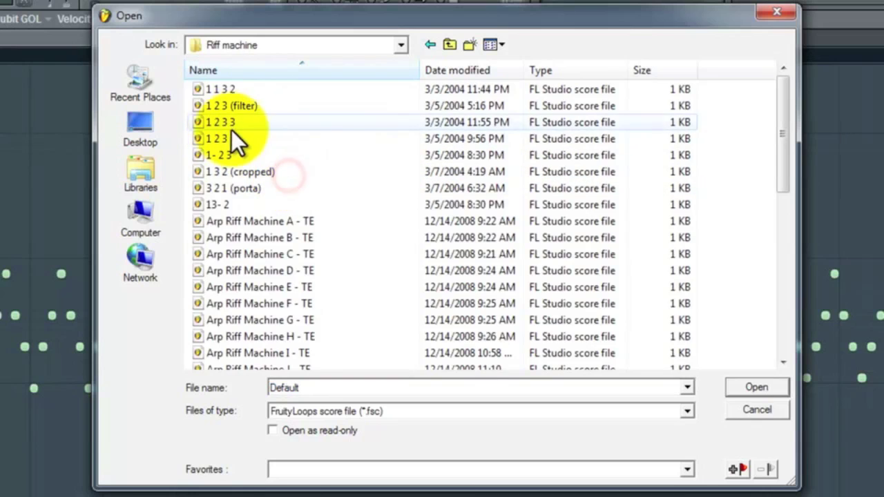
pyautogui.scroll(-8, 289, 176)
pyautogui.scroll(8, 313, 173)
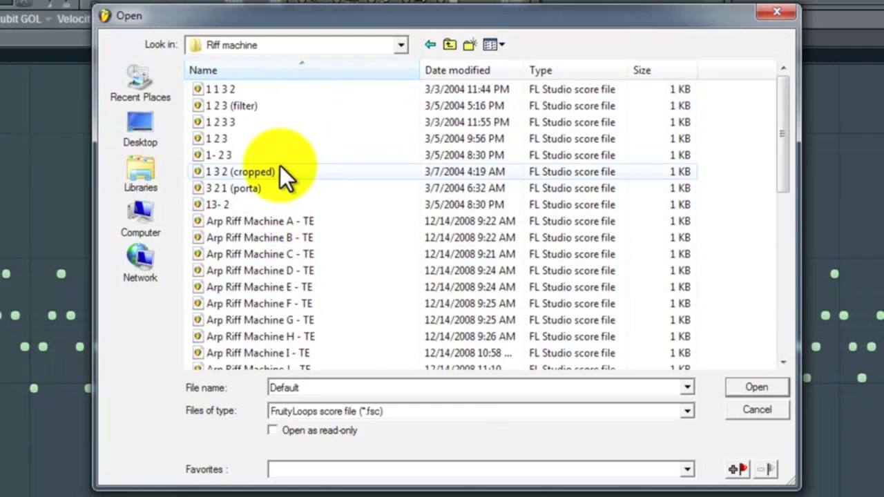
pyautogui.scroll(-8, 288, 314)
pyautogui.doubleClick(291, 318)
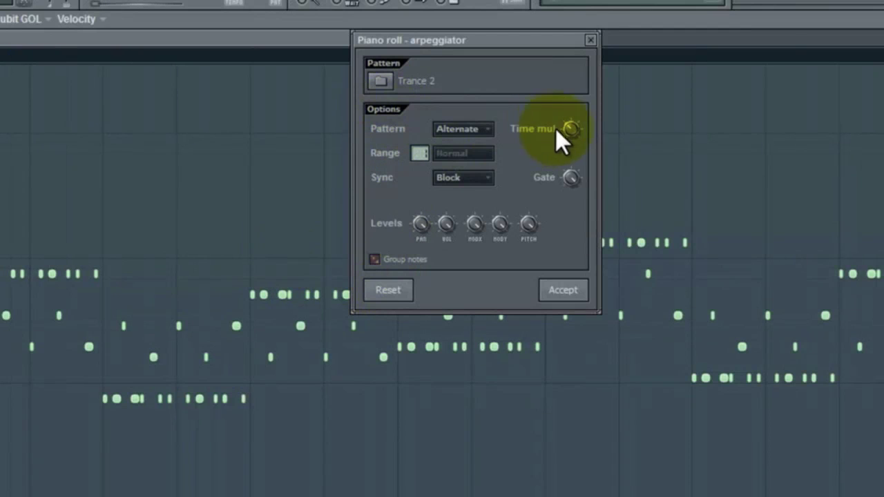
pyautogui.click(381, 81)
# - Audition the Arp Riff Machine B, C, L, P, None and Oxygene presets
pyautogui.click(300, 243)
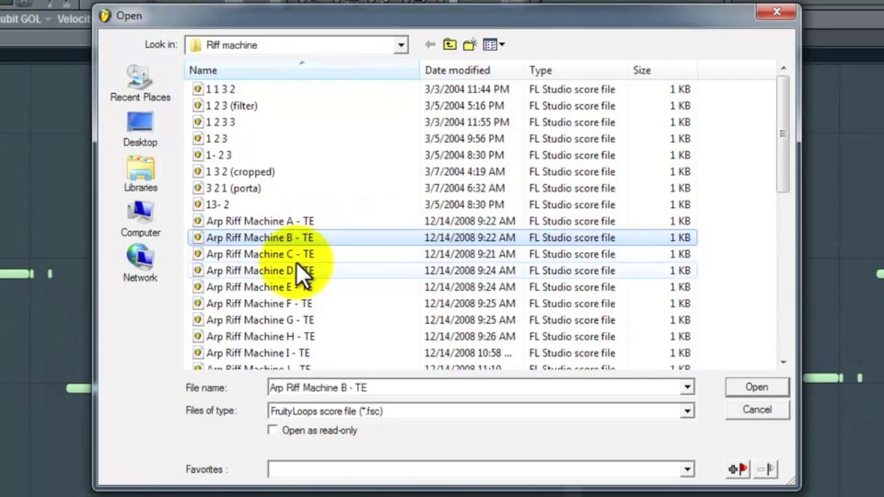
pyautogui.click(305, 254)
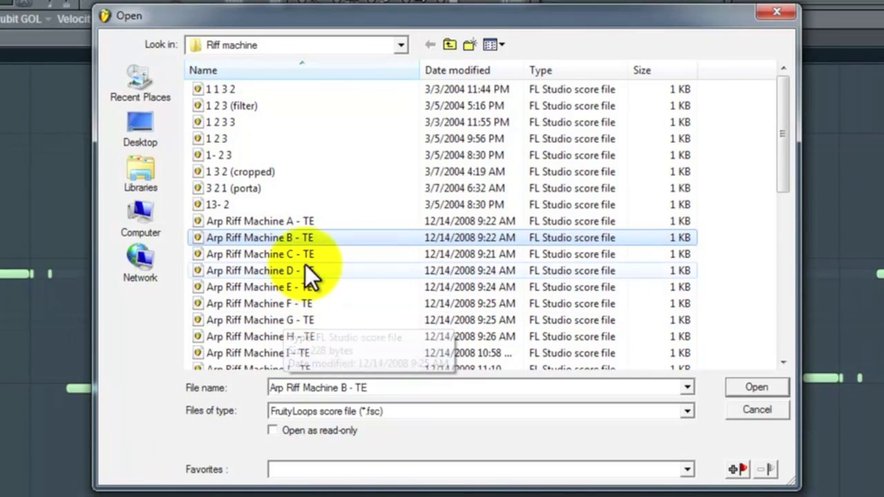
pyautogui.scroll(-3, 309, 323)
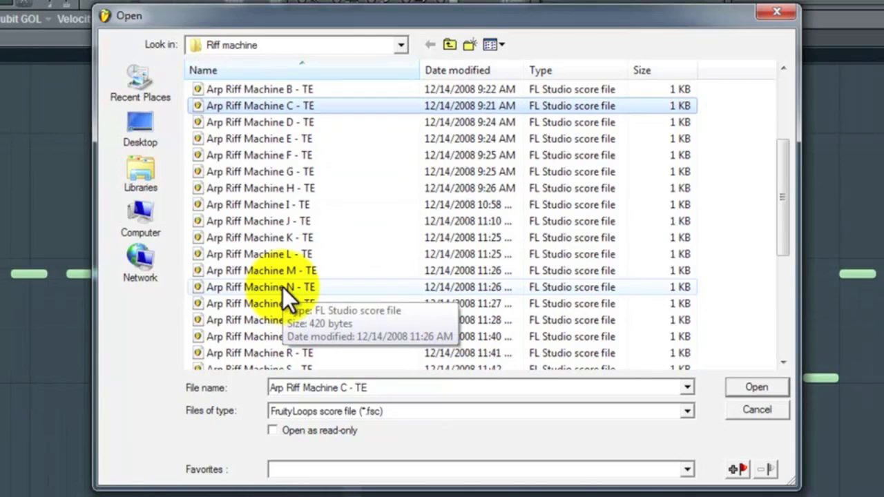
pyautogui.click(309, 254)
pyautogui.click(310, 322)
pyautogui.scroll(-3, 312, 321)
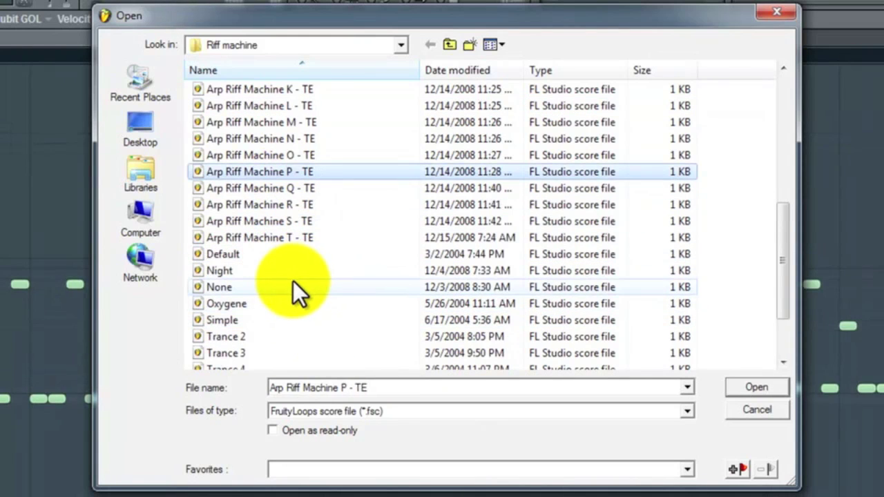
pyautogui.click(293, 286)
pyautogui.click(297, 301)
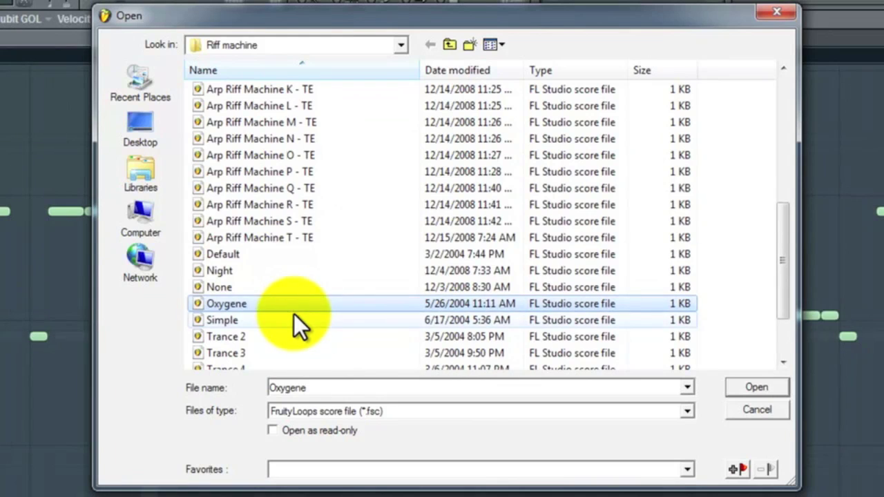
pyautogui.scroll(-2, 283, 290)
# - Compare Trance 2 and 3, then load Trance 4 and accept it onto the chords
pyautogui.click(268, 254)
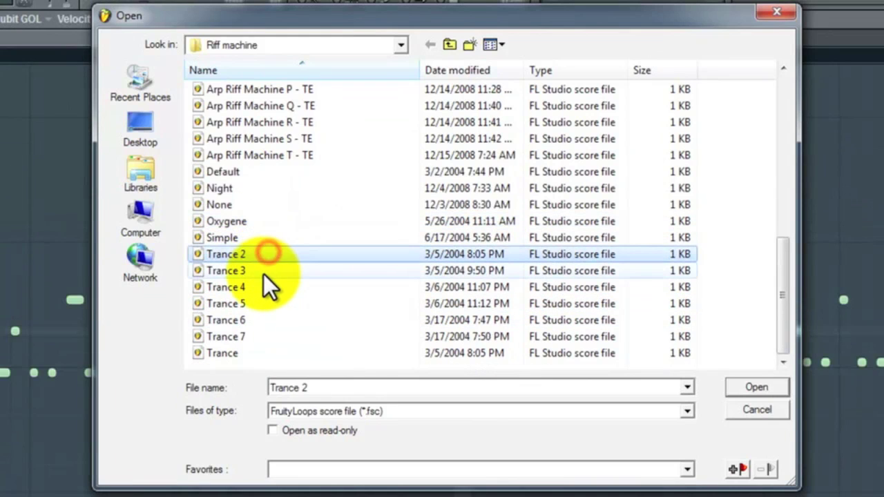
pyautogui.click(263, 271)
pyautogui.click(263, 286)
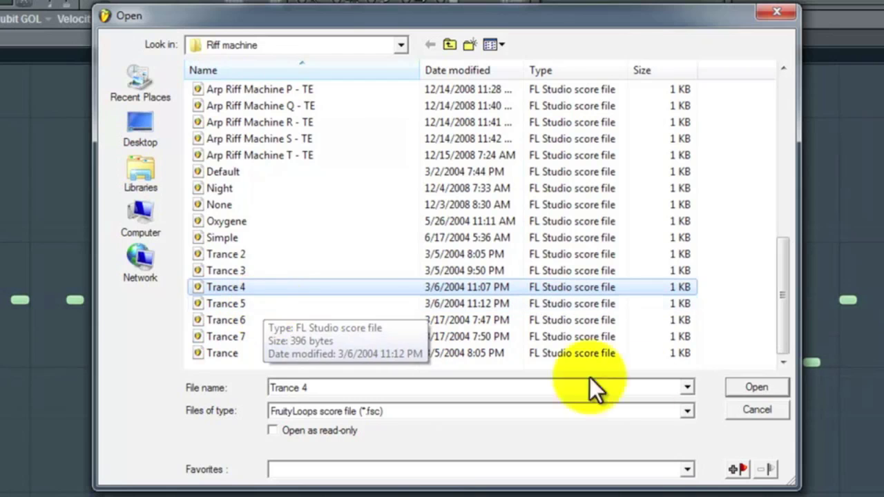
pyautogui.click(744, 390)
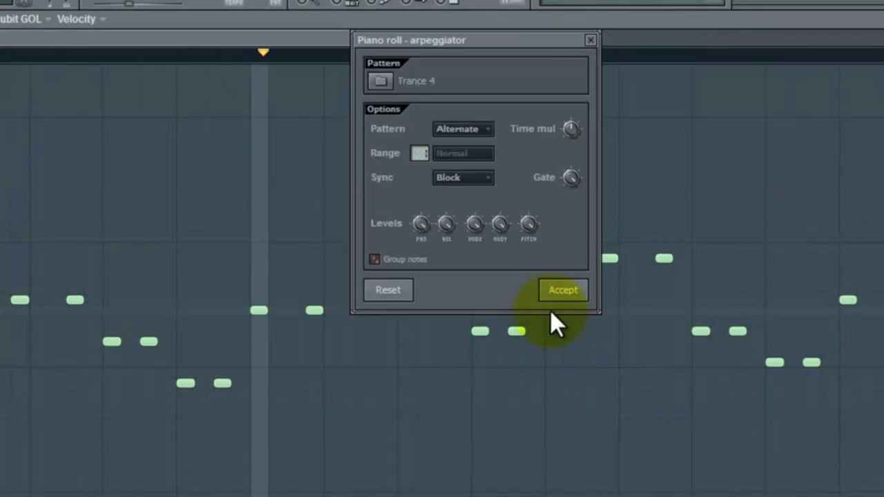
pyautogui.click(565, 290)
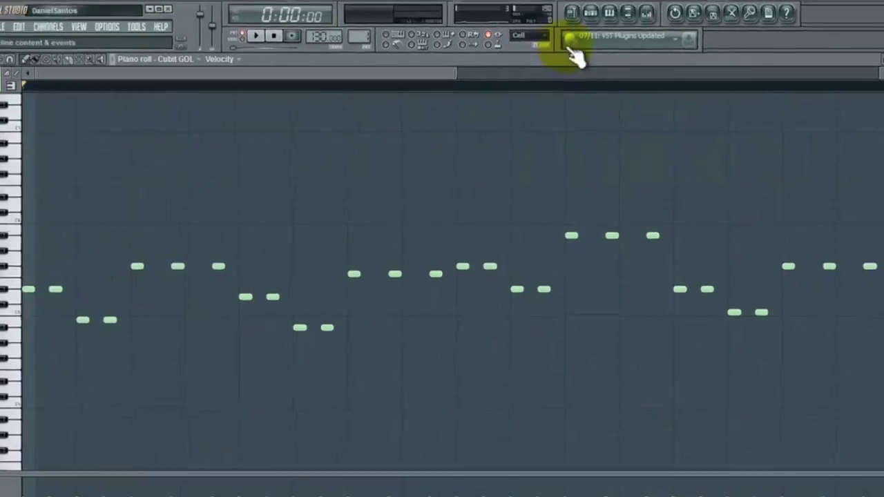
# - Trigger 038 Drum Loops at steps 1 and 33, then play it back with the Trance arpeggio
pyautogui.click(590, 18)
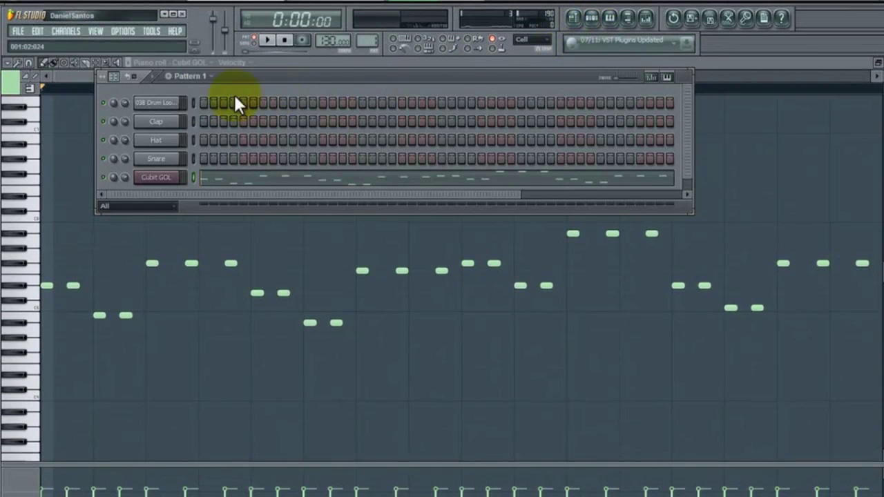
pyautogui.click(204, 102)
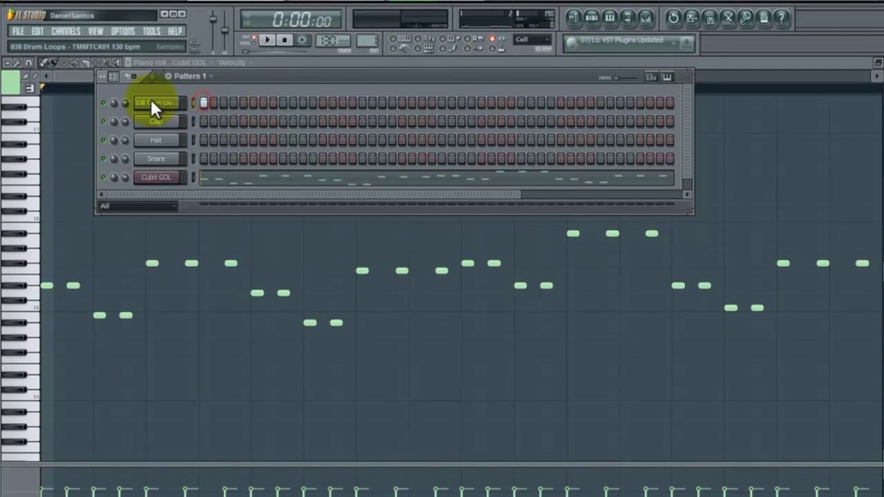
pyautogui.click(522, 103)
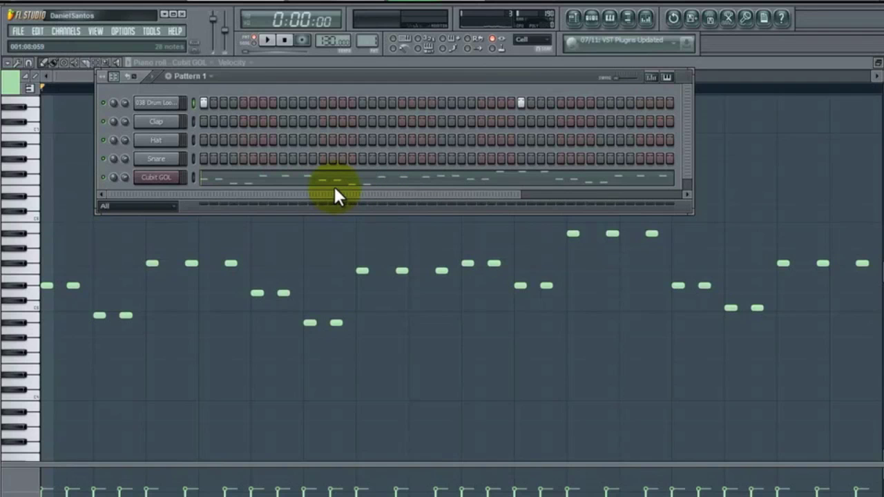
pyautogui.press('space')
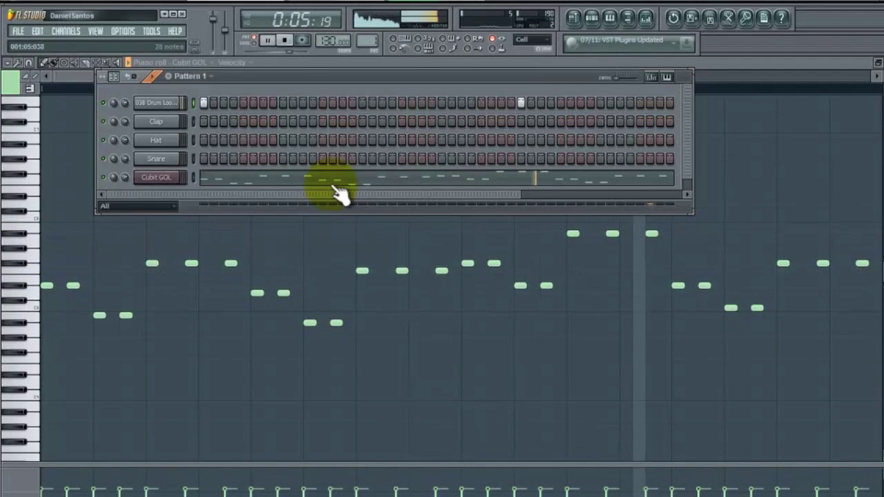
pyautogui.press('space')
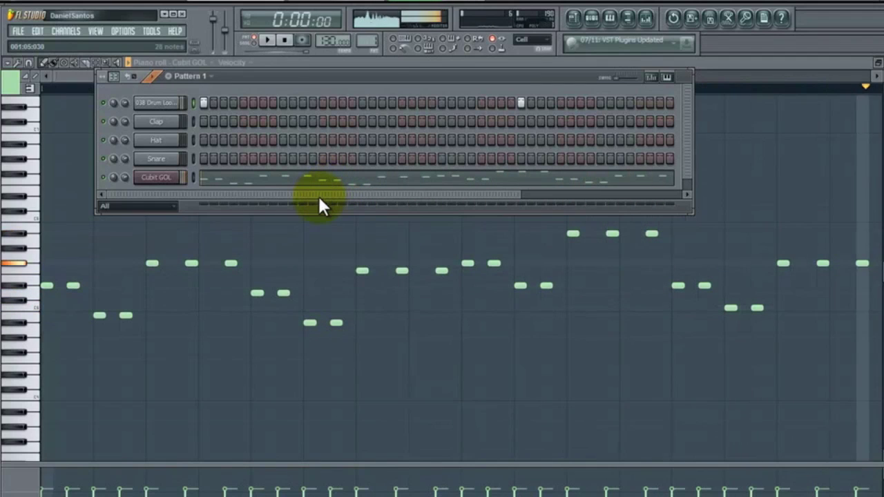